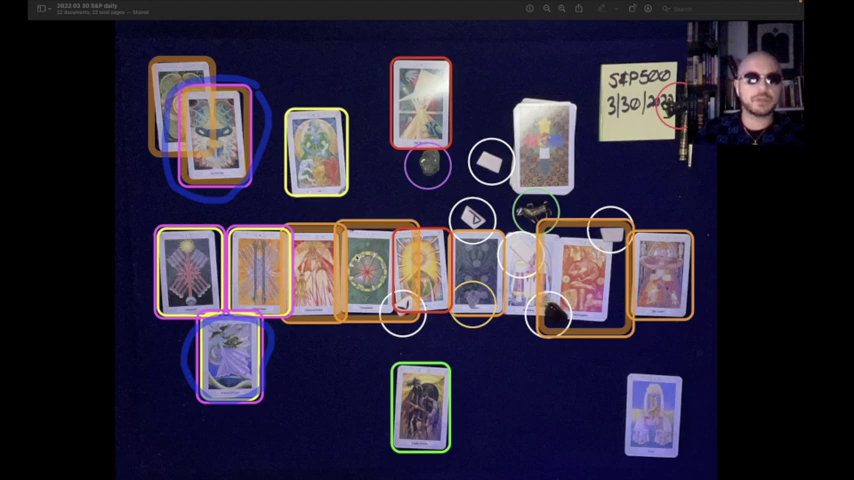
scroll(400, 240, "left", 3)
scroll(400, 240, "right", 3)
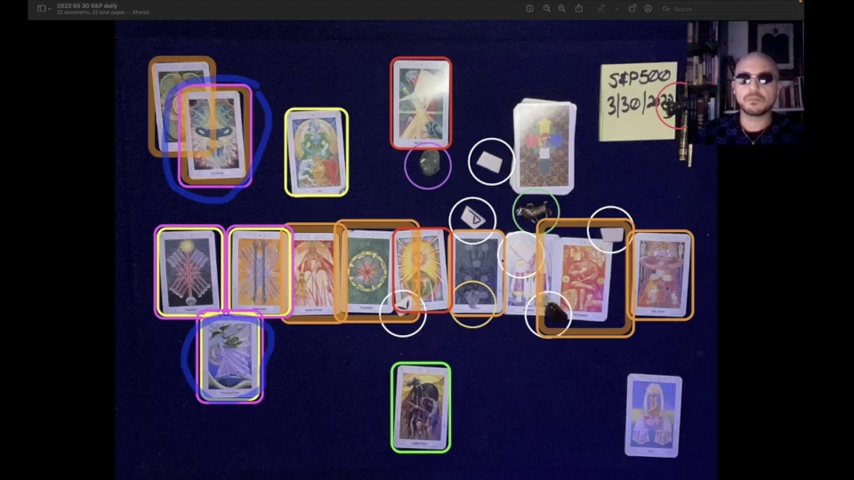
scroll(493, 313, "up", 3)
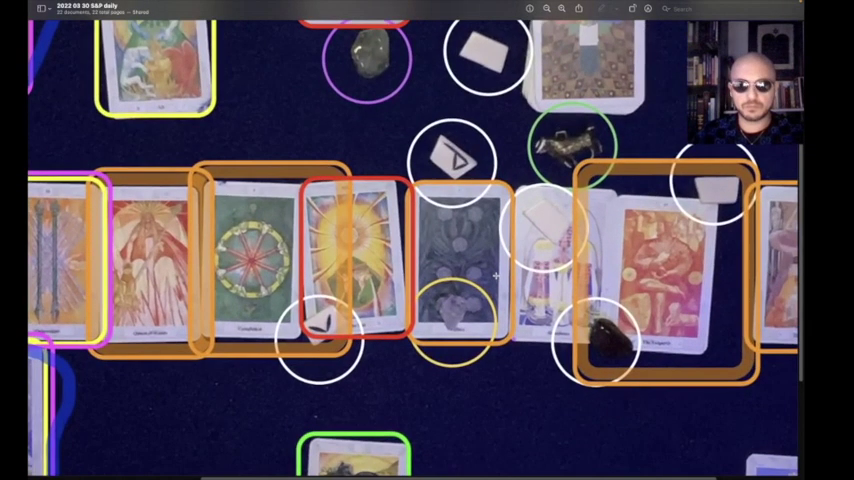
scroll(493, 275, "up", 4)
scroll(421, 341, "down", 3)
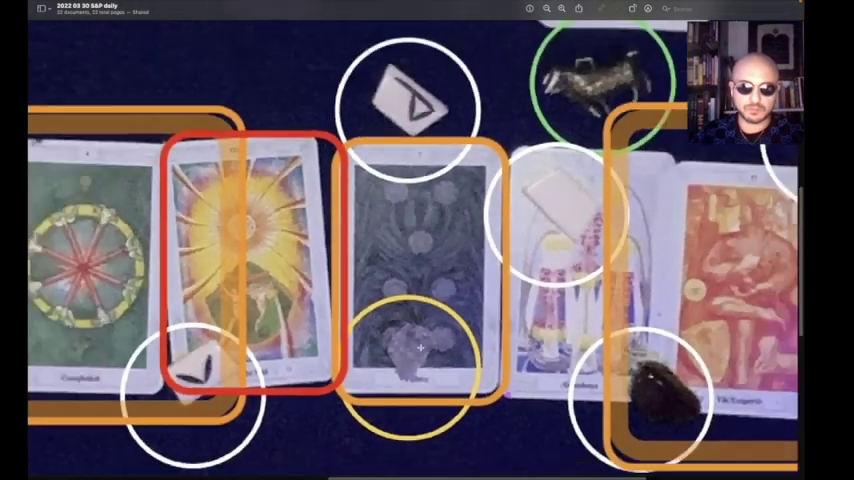
scroll(421, 341, "down", 3)
scroll(421, 341, "down", 3)
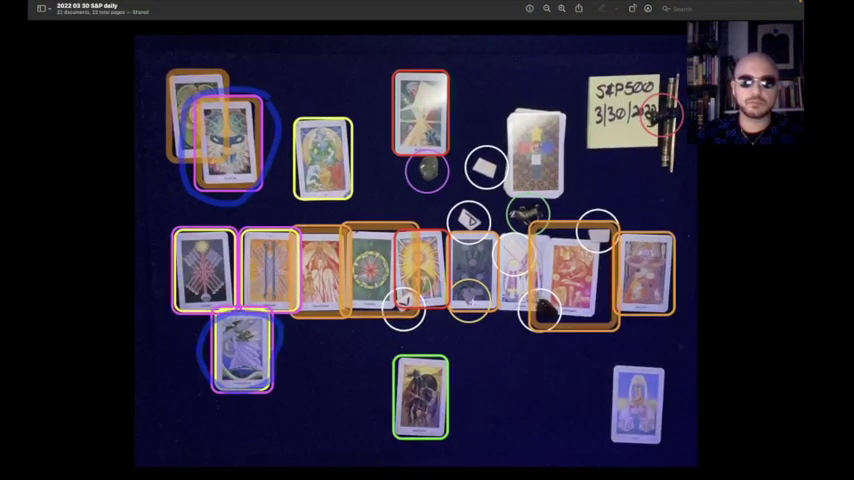
scroll(421, 250, "up", 5)
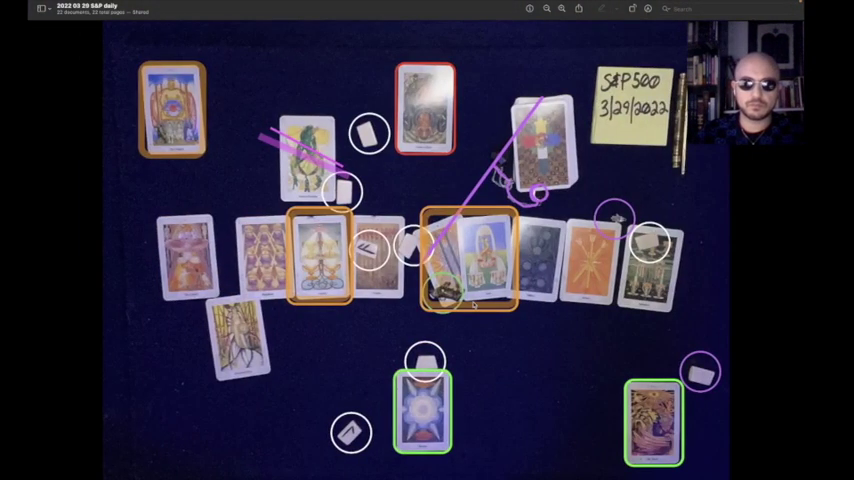
scroll(421, 250, "down", 5)
scroll(421, 250, "down", 5)
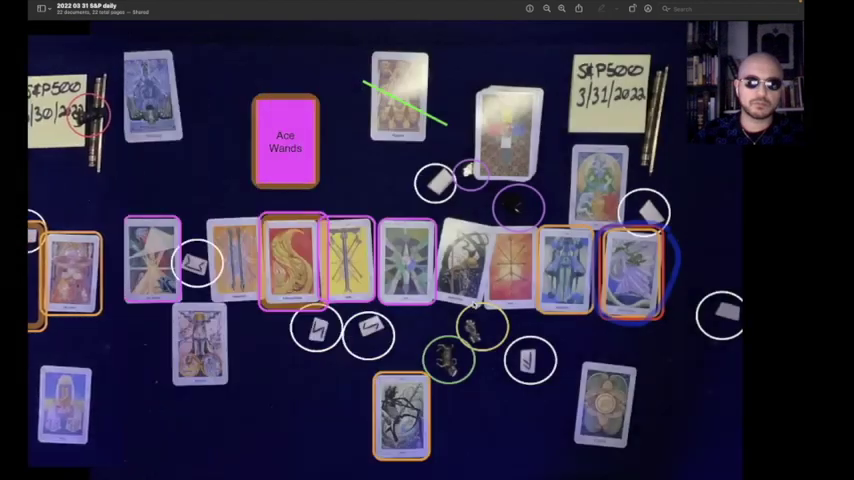
scroll(421, 250, "up", 5)
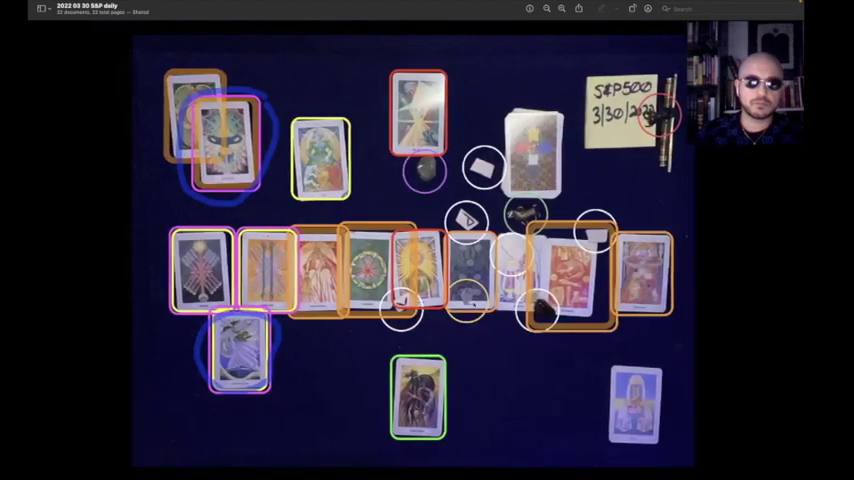
scroll(480, 240, "up", 5)
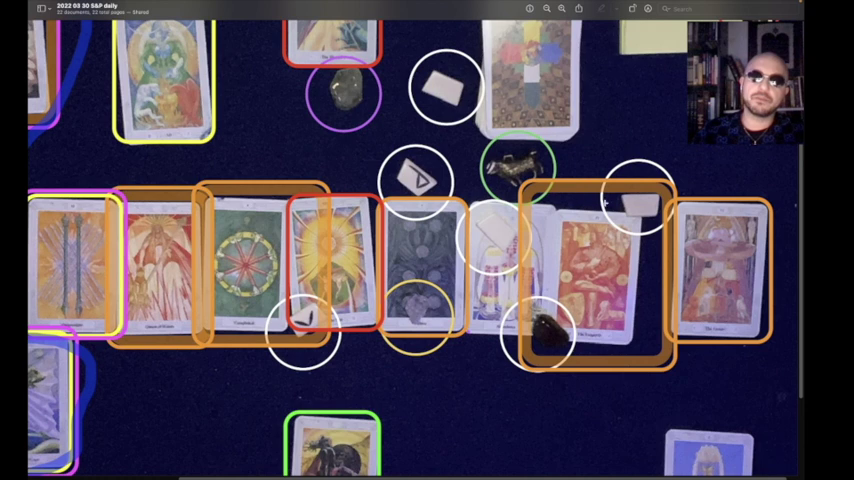
scroll(406, 131, "down", 1)
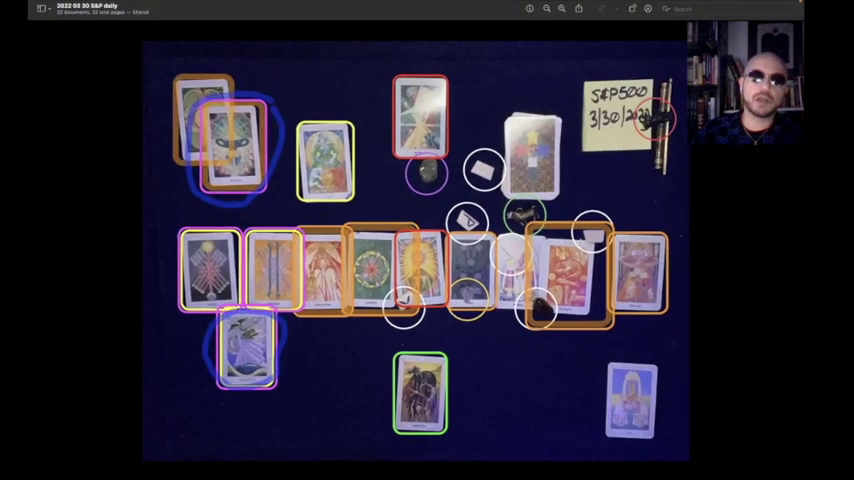
Flip back to the 3/29/2022 spread, then forward again to the full 3/30/2022 spread
key("Page_Up")
key("Page_Down")
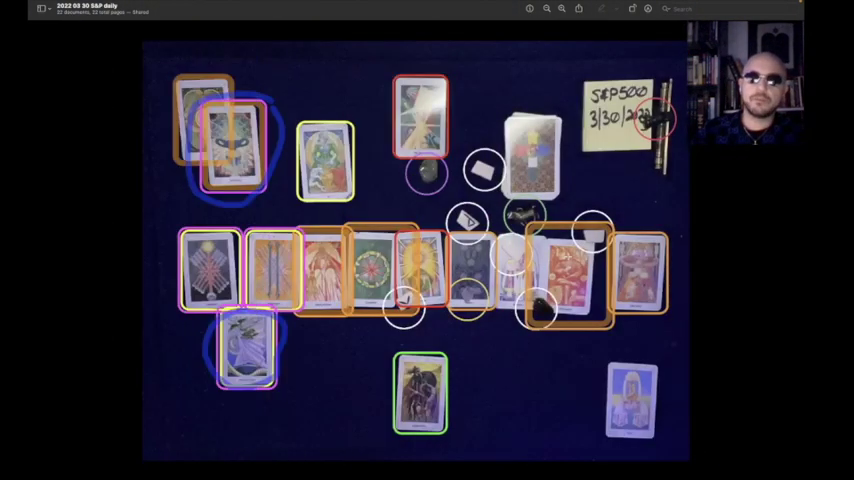